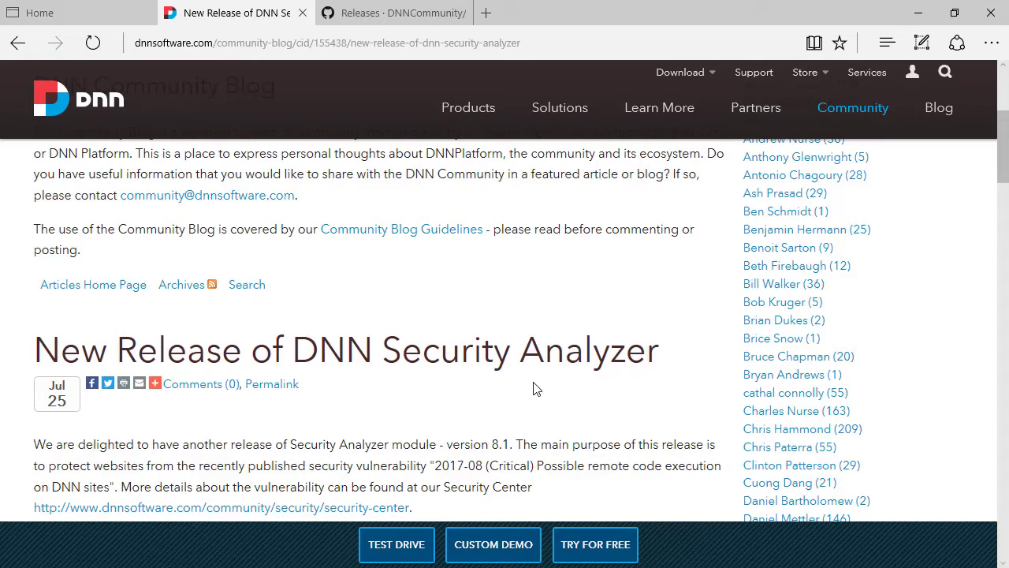
{"action": "scroll", "coordinate": [533, 387], "scroll_direction": "down", "scroll_amount": 4}
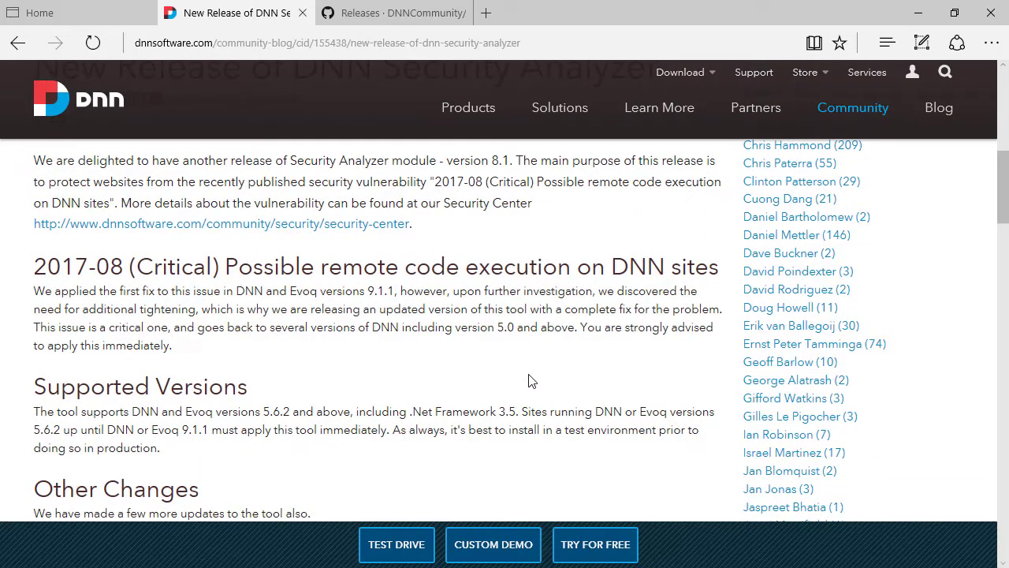
{"action": "left_click_drag", "start_coordinate": [36, 268], "coordinate": [521, 270]}
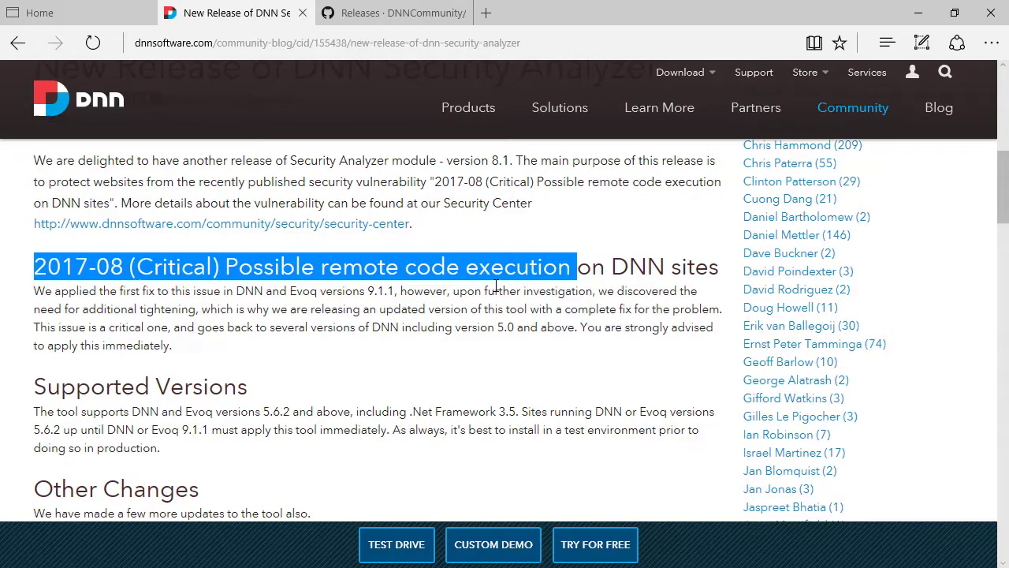
{"action": "left_click", "coordinate": [396, 293]}
{"action": "scroll", "coordinate": [410, 331], "scroll_direction": "down", "scroll_amount": 8}
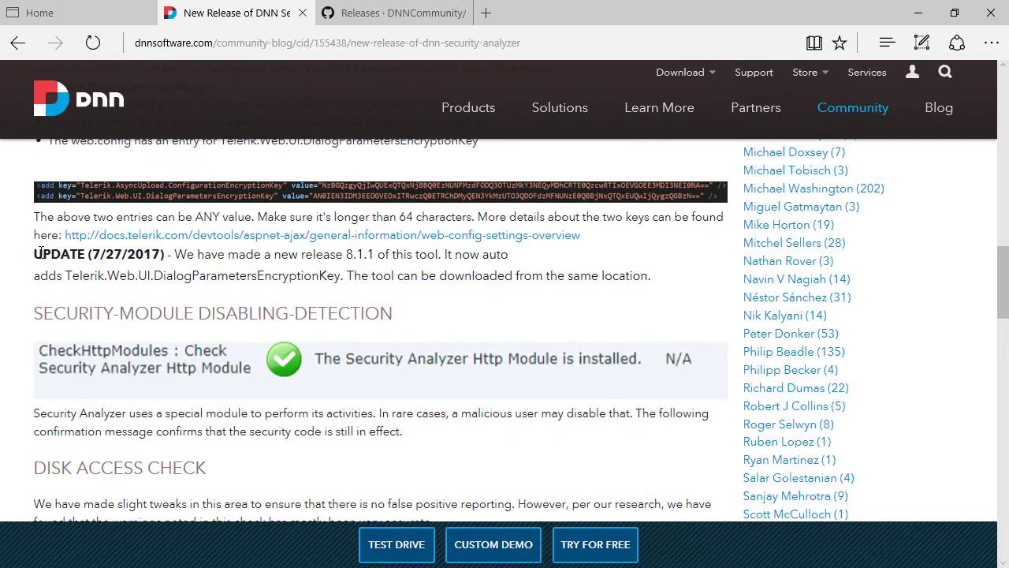
{"action": "left_click_drag", "start_coordinate": [36, 253], "coordinate": [147, 260]}
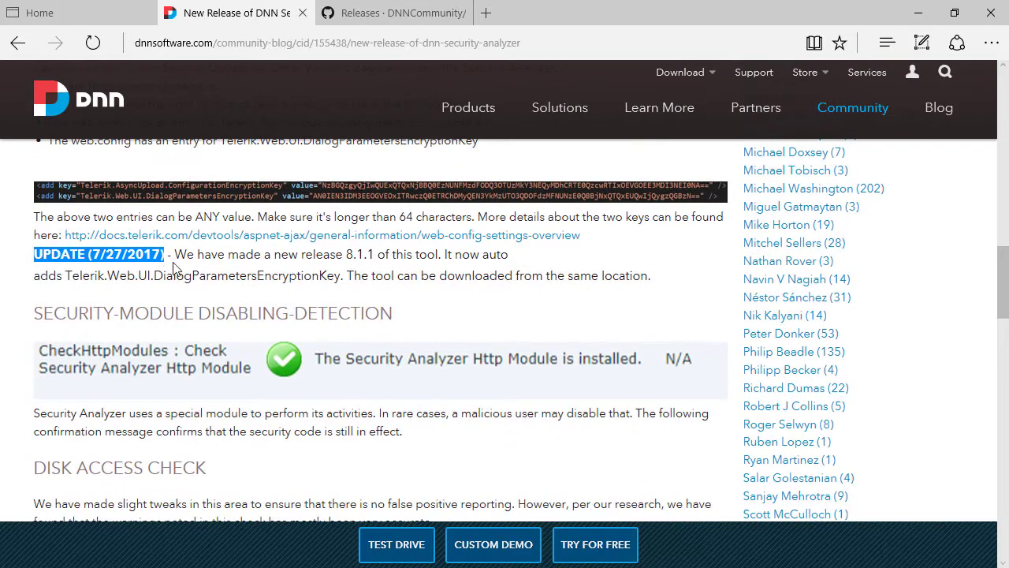
- Review the SecurityAnalyzer v8.1.1 release and its install zip on GitHub, then return to the DNN home page
{"action": "left_click", "coordinate": [381, 11]}
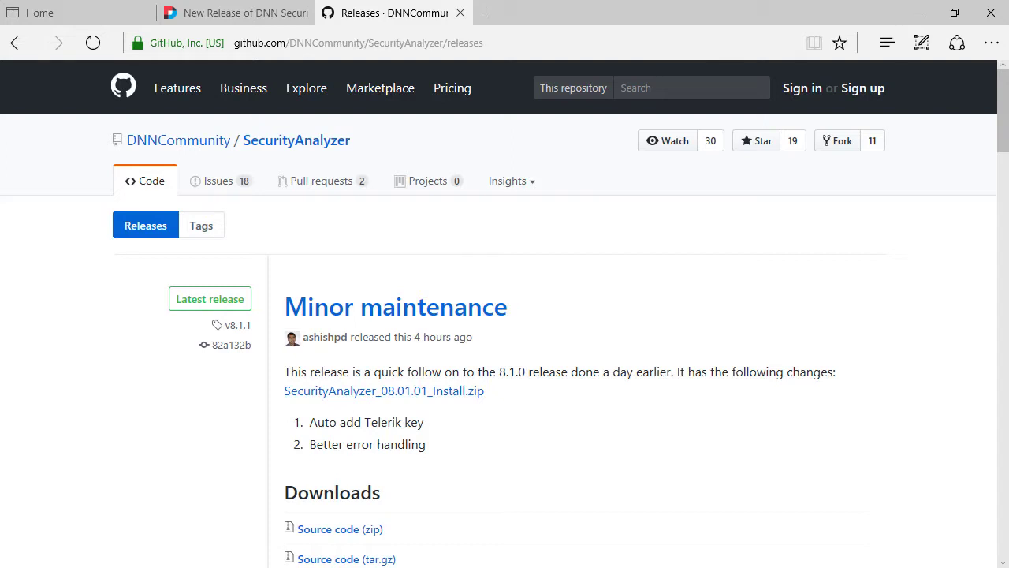
{"action": "key", "text": "ctrl+1"}
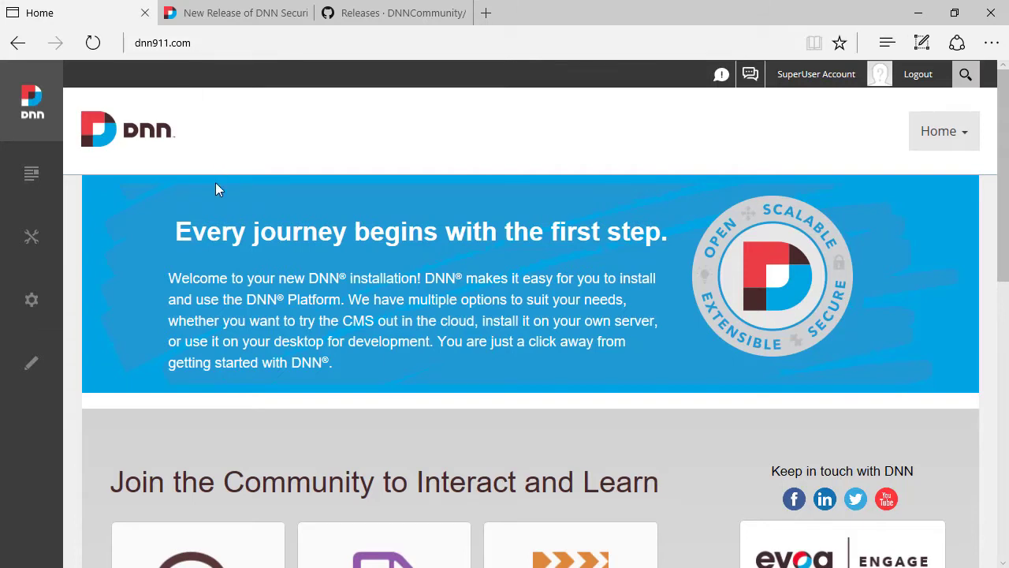
- Start a new extension install and select SecurityAnalyzer_08.01.01_Install.zip, checking its file properties
{"action": "mouse_move", "coordinate": [32, 306]}
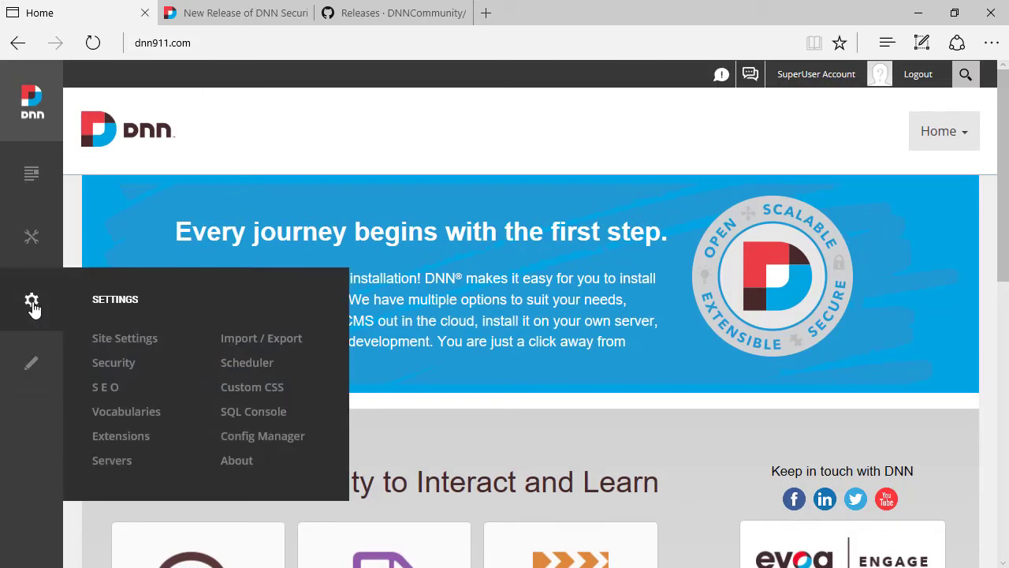
{"action": "left_click", "coordinate": [120, 437]}
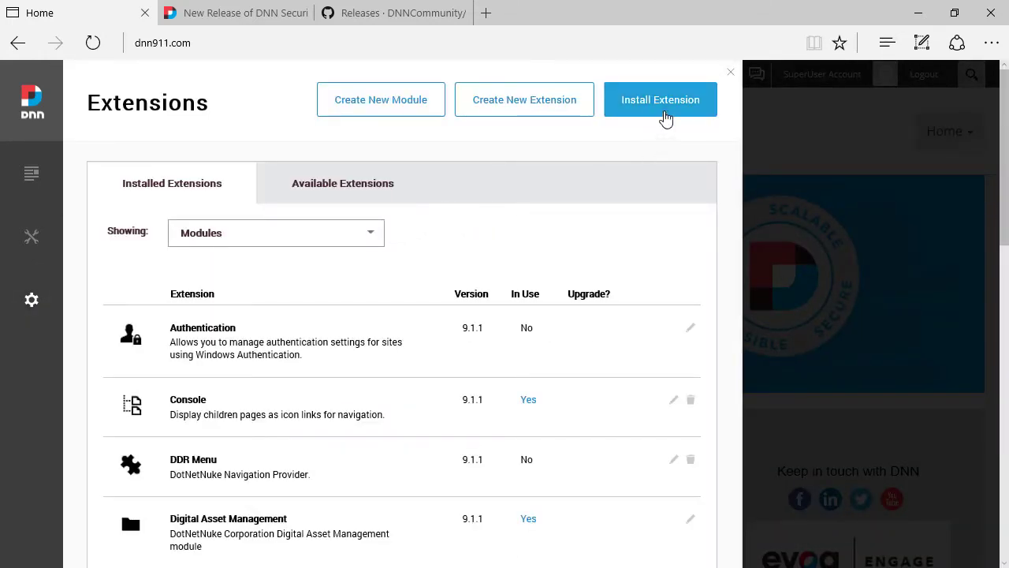
{"action": "left_click", "coordinate": [662, 110]}
{"action": "left_click", "coordinate": [379, 410]}
{"action": "left_click", "coordinate": [386, 126]}
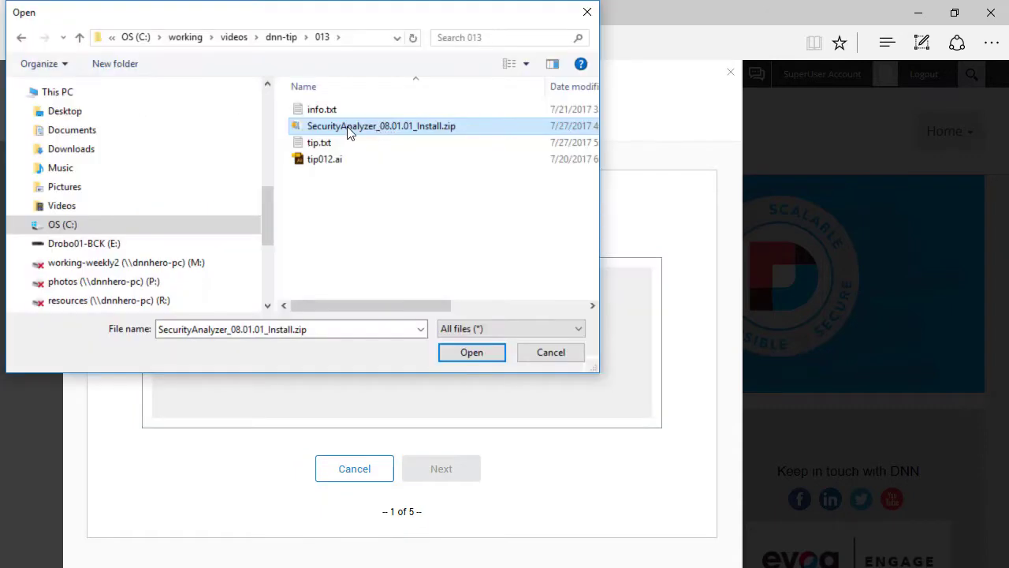
{"action": "right_click", "coordinate": [355, 126]}
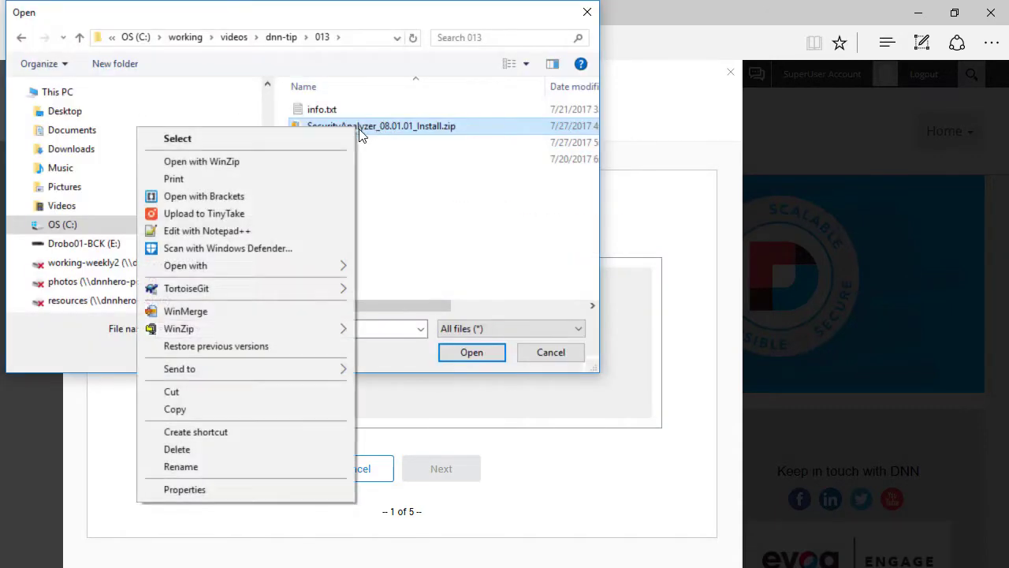
{"action": "left_click", "coordinate": [292, 488]}
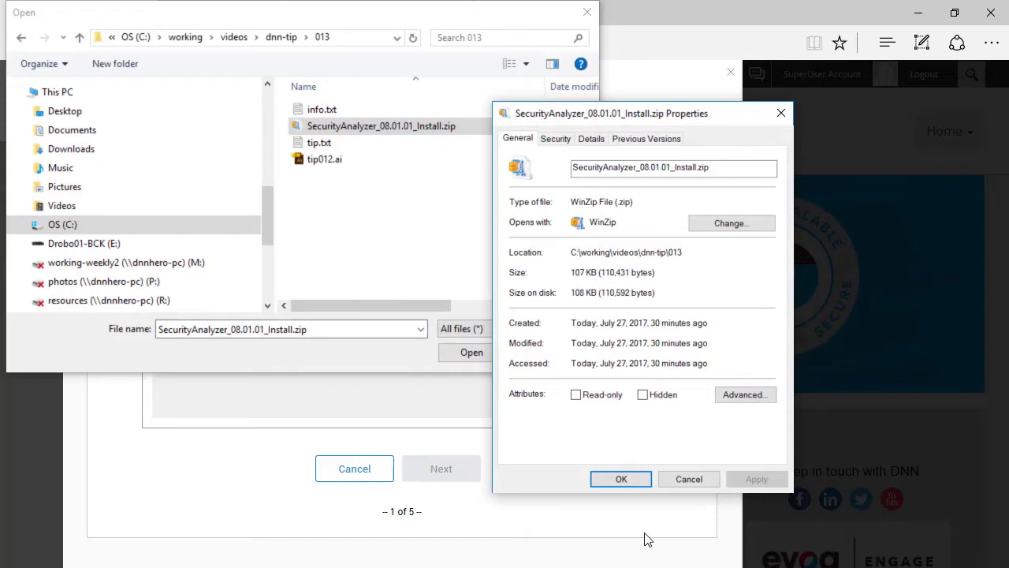
{"action": "left_click", "coordinate": [694, 479]}
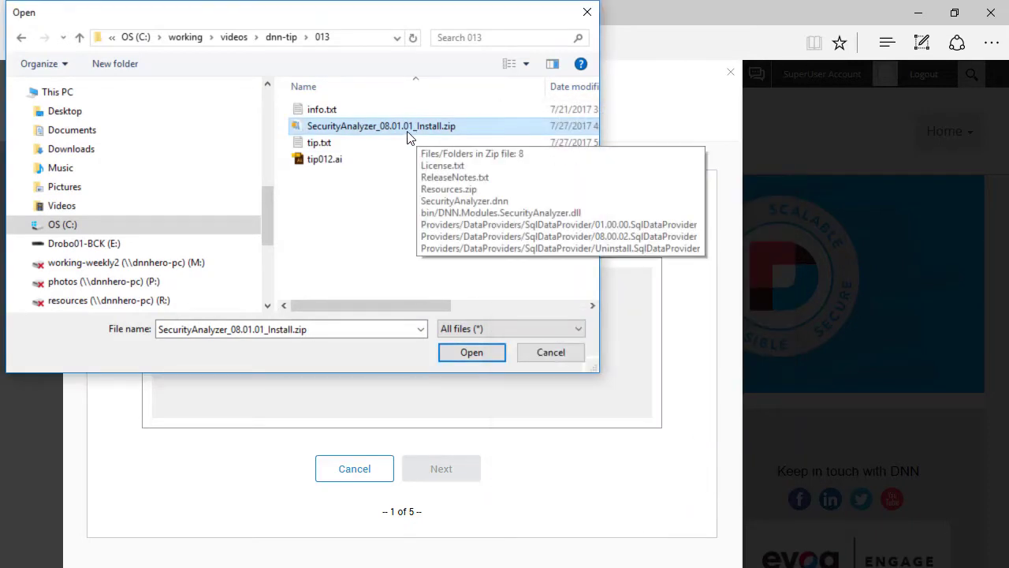
- Upload the SecurityAnalyzer zip and run the install wizard through to completion
{"action": "left_click", "coordinate": [471, 353]}
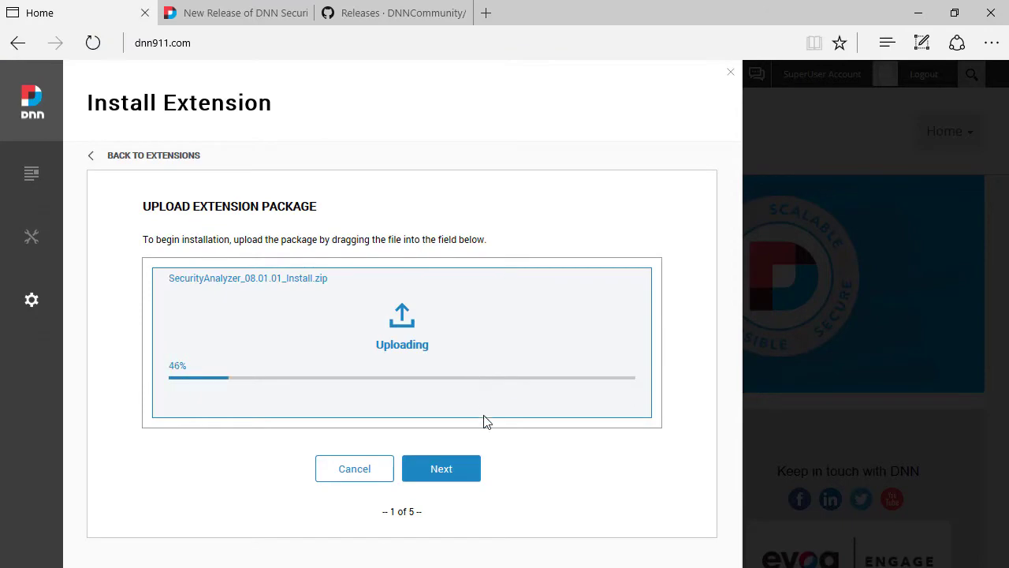
{"action": "left_click", "coordinate": [471, 467]}
{"action": "left_click", "coordinate": [453, 473]}
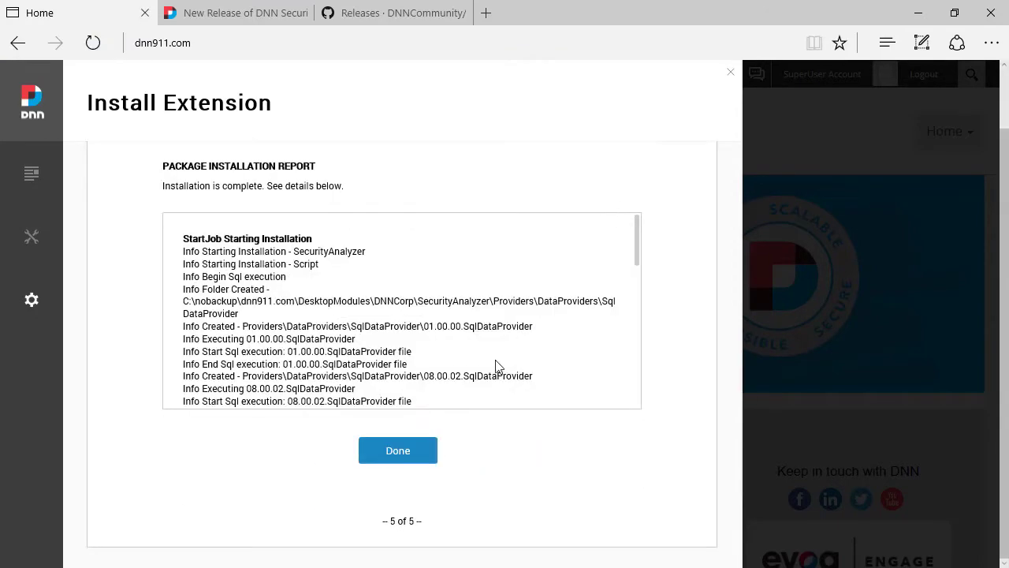
{"action": "left_click", "coordinate": [424, 451]}
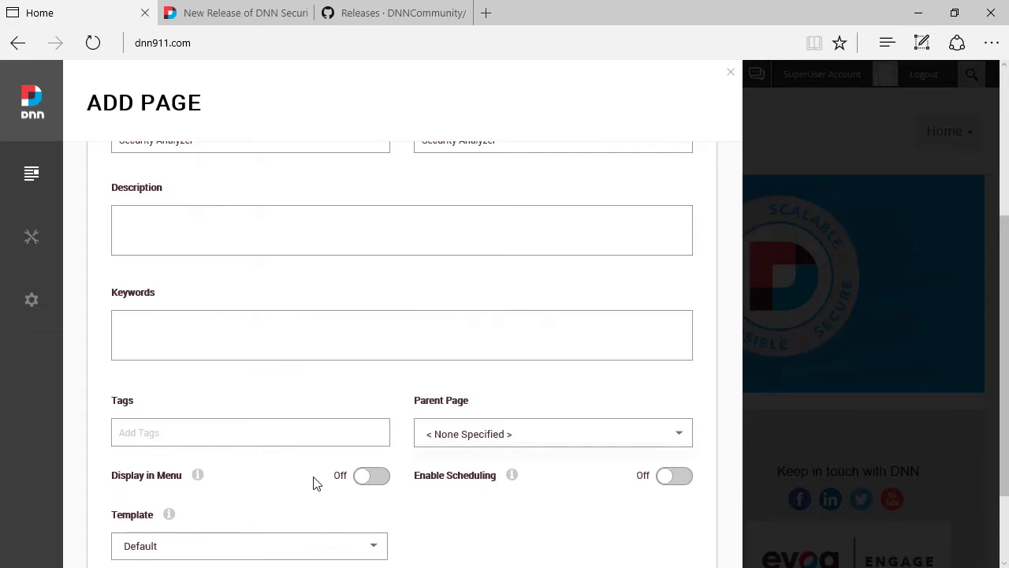
- Check the Security Analyzer page's permissions and details, then add the page
{"action": "scroll", "coordinate": [363, 461], "scroll_direction": "up", "scroll_amount": 5}
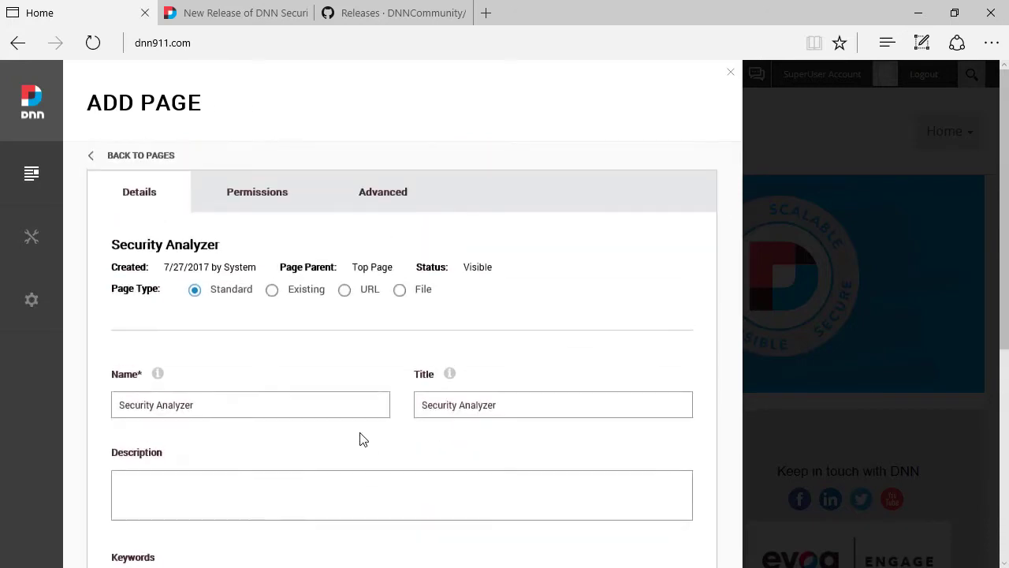
{"action": "left_click", "coordinate": [251, 215]}
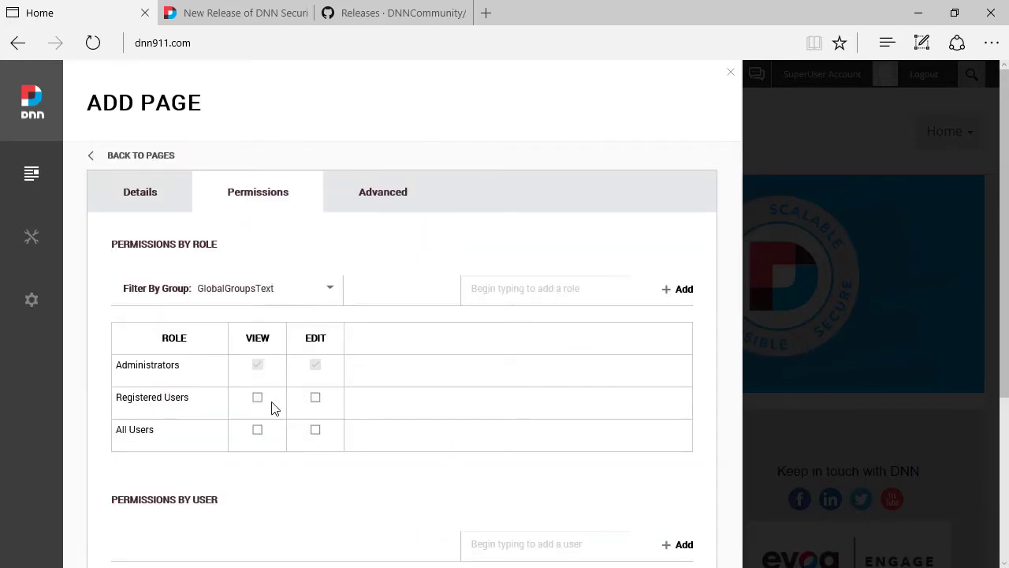
{"action": "left_click", "coordinate": [155, 197]}
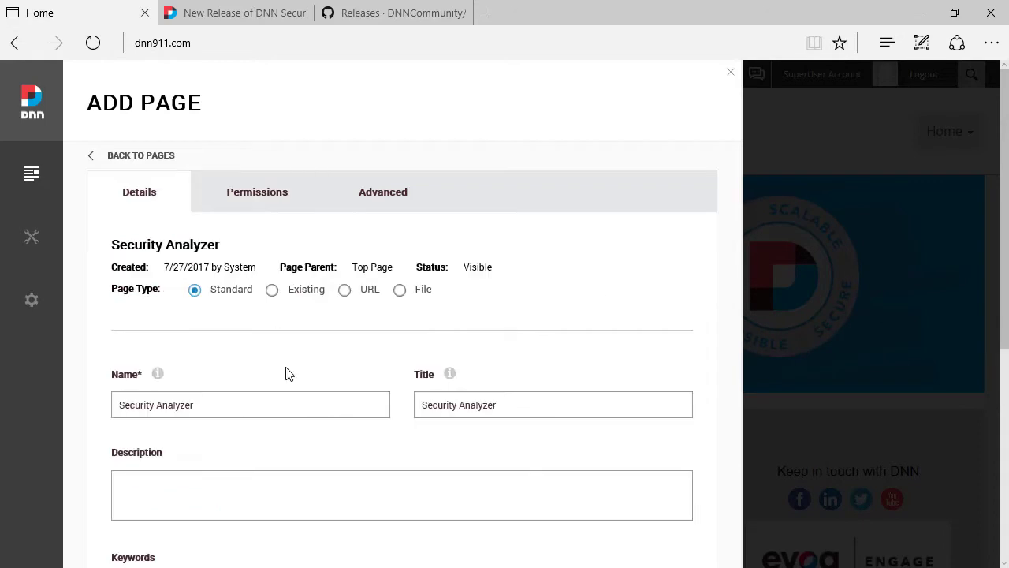
{"action": "scroll", "coordinate": [302, 371], "scroll_direction": "down", "scroll_amount": 5}
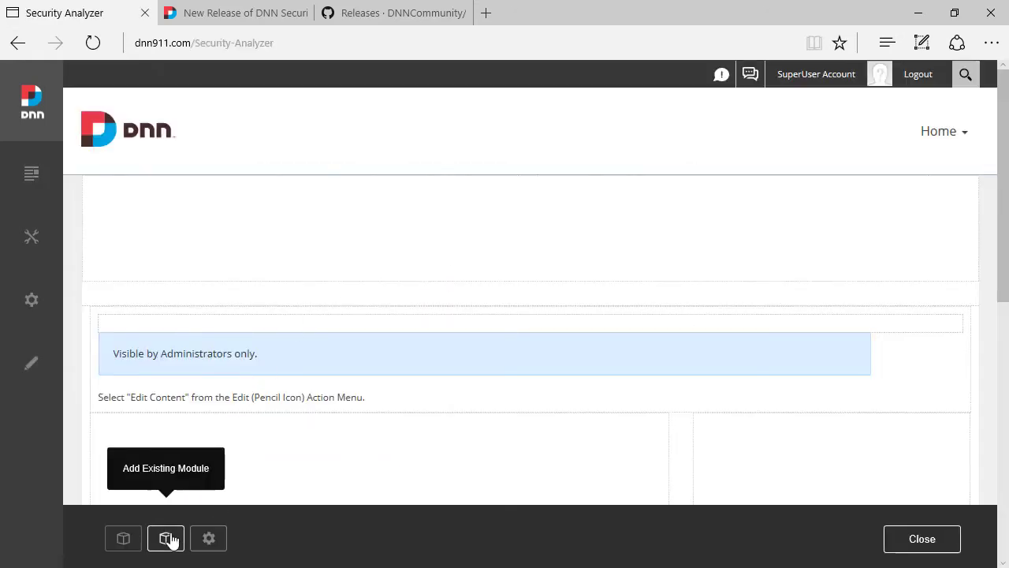
- Search modules for 'sec' and drop the Security Analyzer module onto the page
{"action": "left_click", "coordinate": [124, 539]}
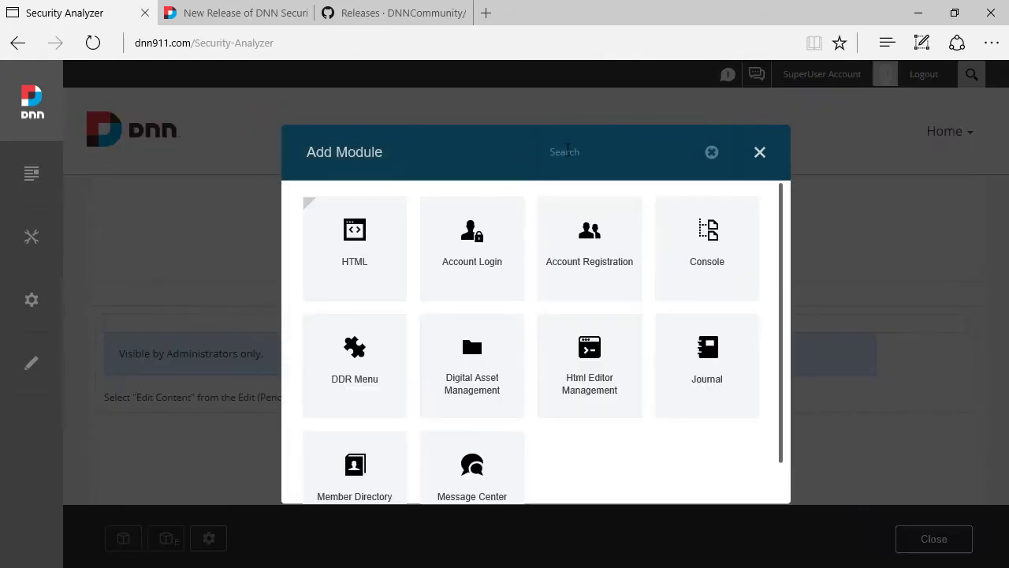
{"action": "type", "text": "sec"}
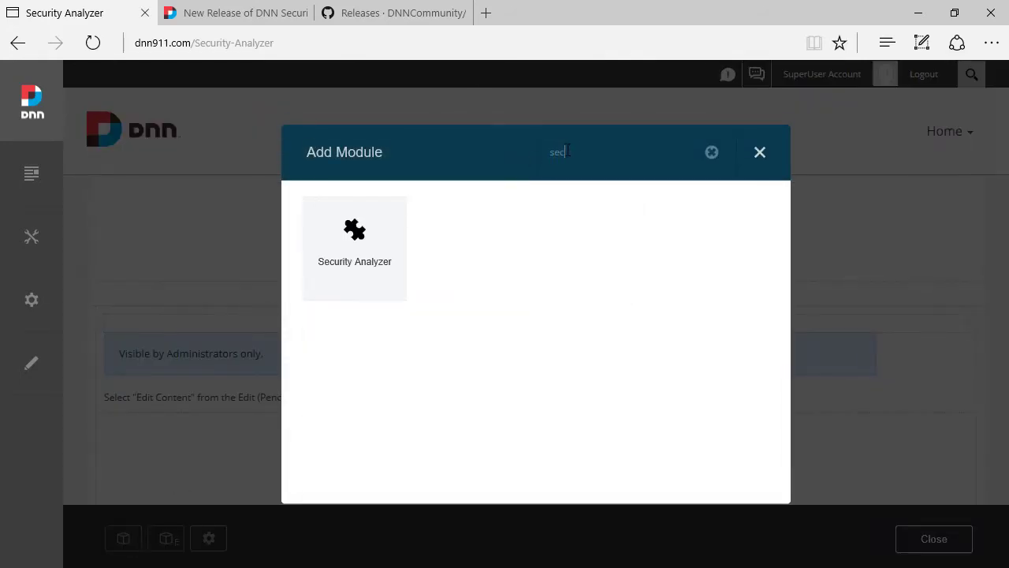
{"action": "left_click", "coordinate": [363, 257]}
{"action": "left_click", "coordinate": [426, 320]}
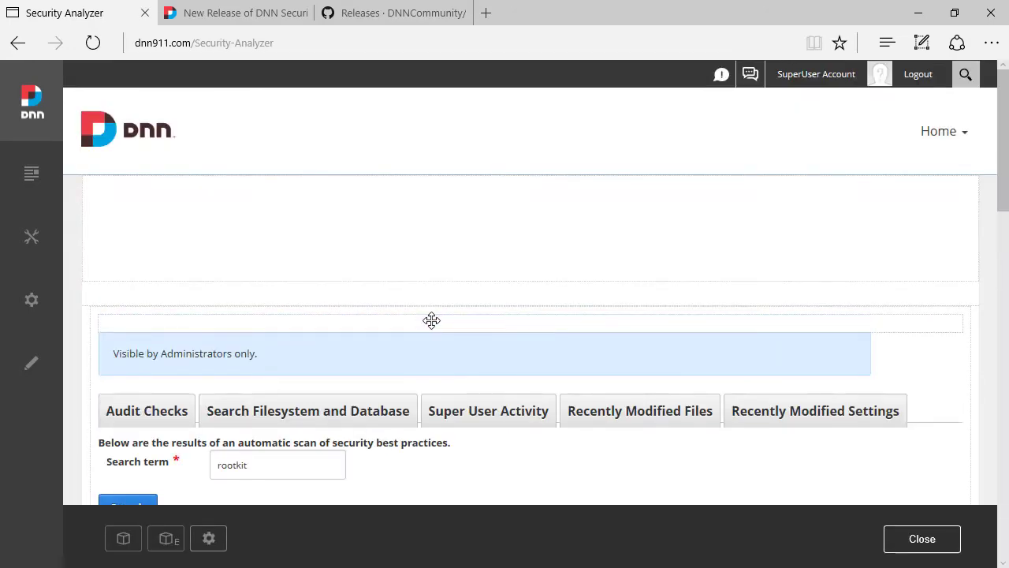
{"action": "scroll", "coordinate": [169, 318], "scroll_direction": "down", "scroll_amount": 1}
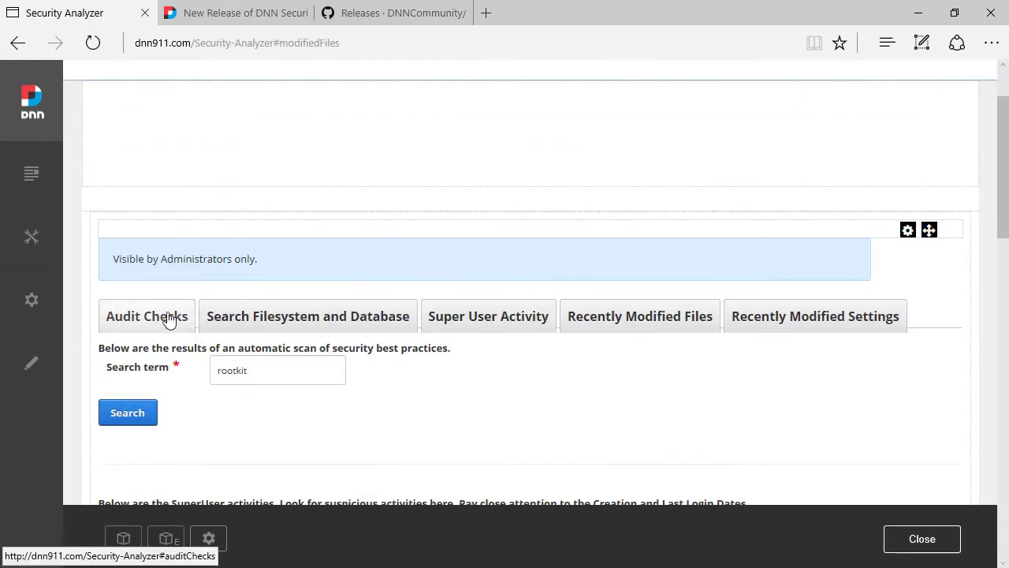
{"action": "scroll", "coordinate": [177, 410], "scroll_direction": "down", "scroll_amount": 2}
{"action": "scroll", "coordinate": [304, 457], "scroll_direction": "down", "scroll_amount": 2}
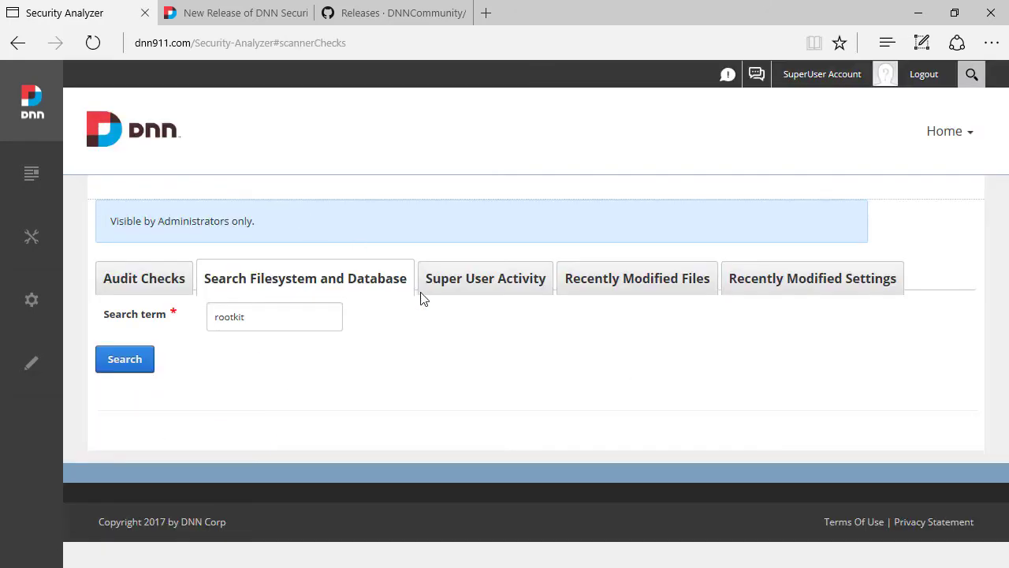
- Browse the super user activity, modified files and modified settings views, then return to audit checks
{"action": "left_click", "coordinate": [493, 288]}
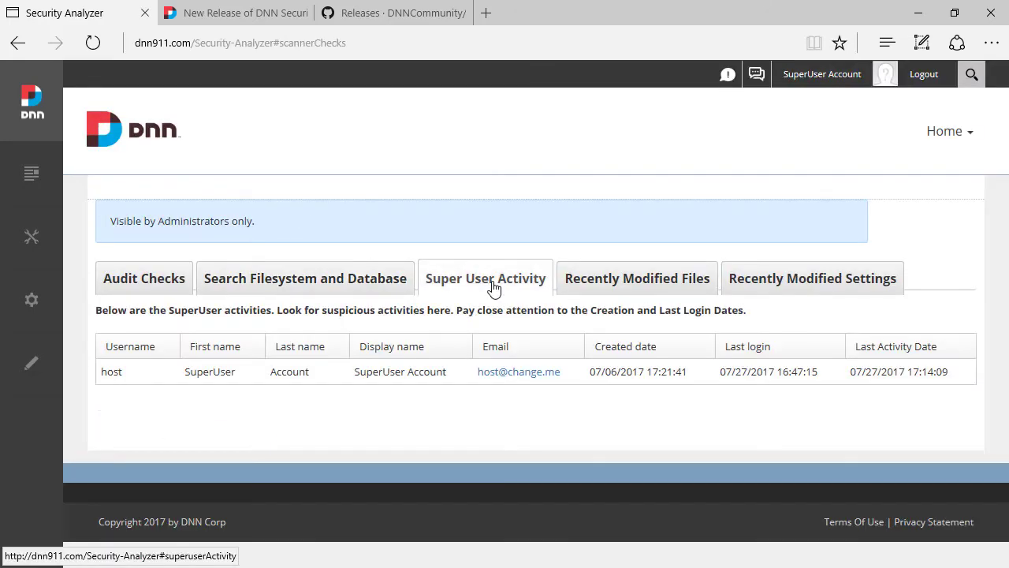
{"action": "left_click", "coordinate": [572, 288]}
{"action": "left_click", "coordinate": [769, 289]}
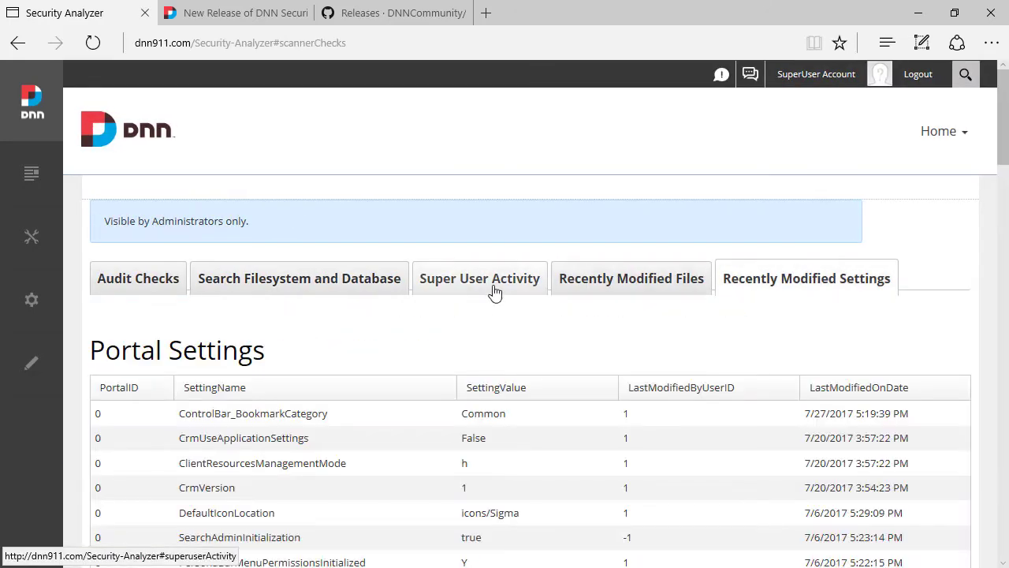
{"action": "left_click", "coordinate": [146, 282]}
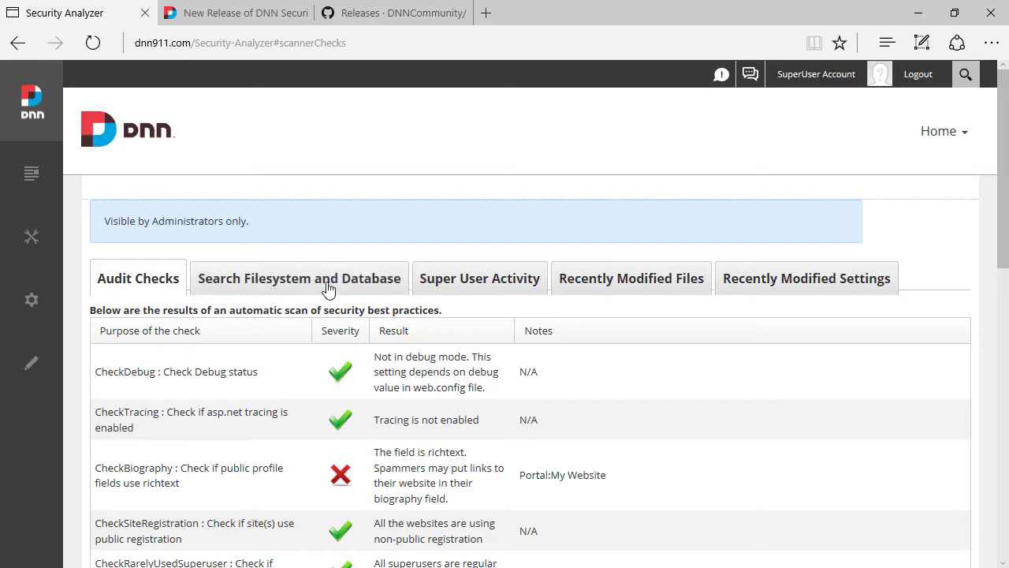
{"action": "scroll", "coordinate": [331, 289], "scroll_direction": "down", "scroll_amount": 3}
{"action": "scroll", "coordinate": [472, 304], "scroll_direction": "up", "scroll_amount": 3}
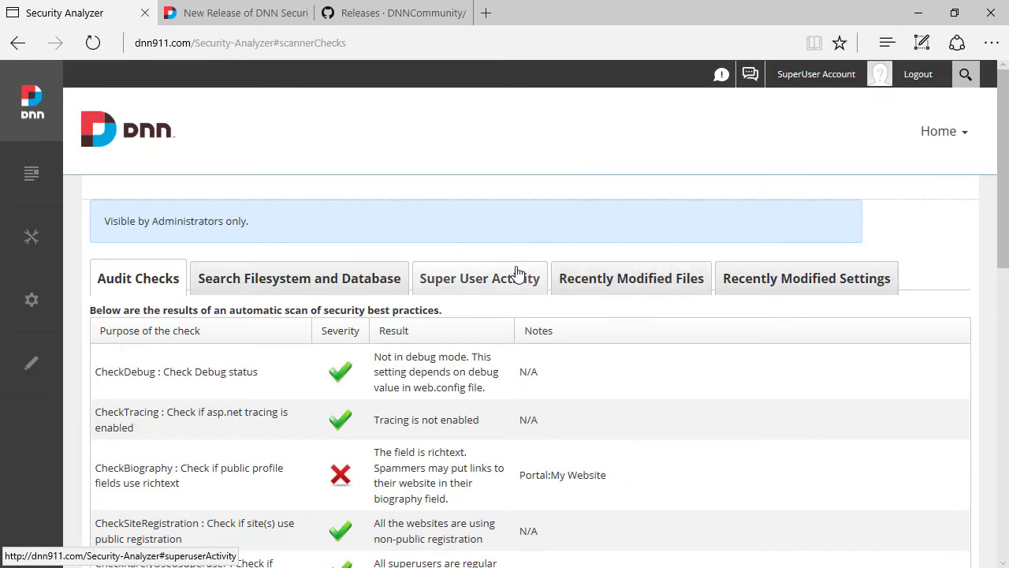
{"action": "mouse_move", "coordinate": [30, 312]}
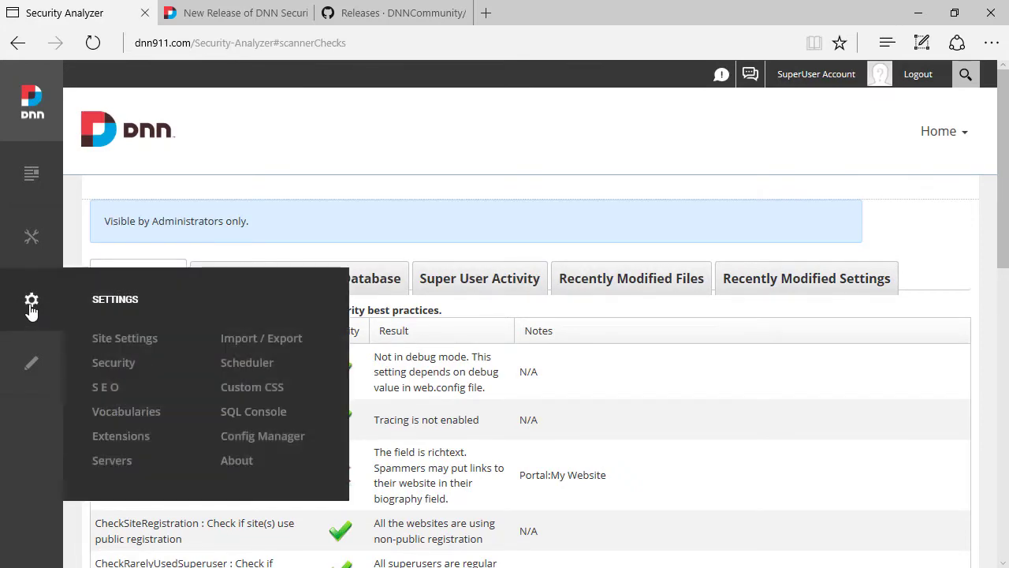
{"action": "left_click", "coordinate": [127, 364]}
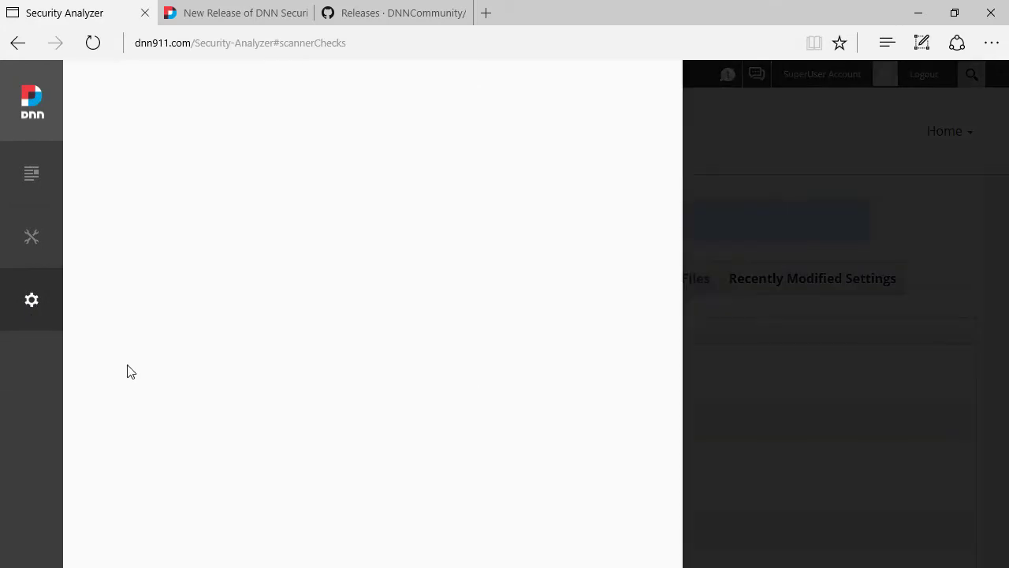
{"action": "left_click", "coordinate": [419, 192]}
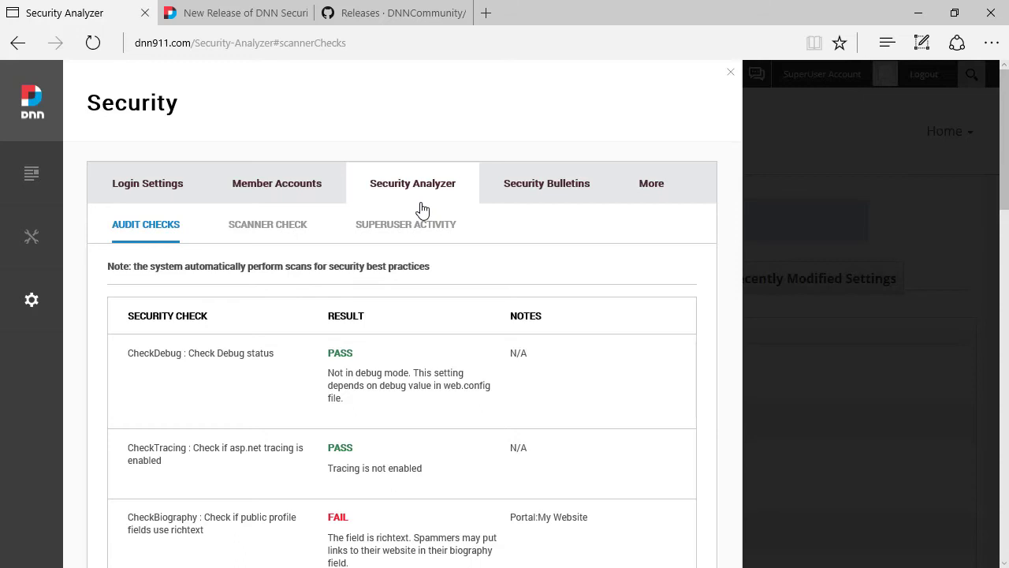
{"action": "left_click", "coordinate": [920, 251]}
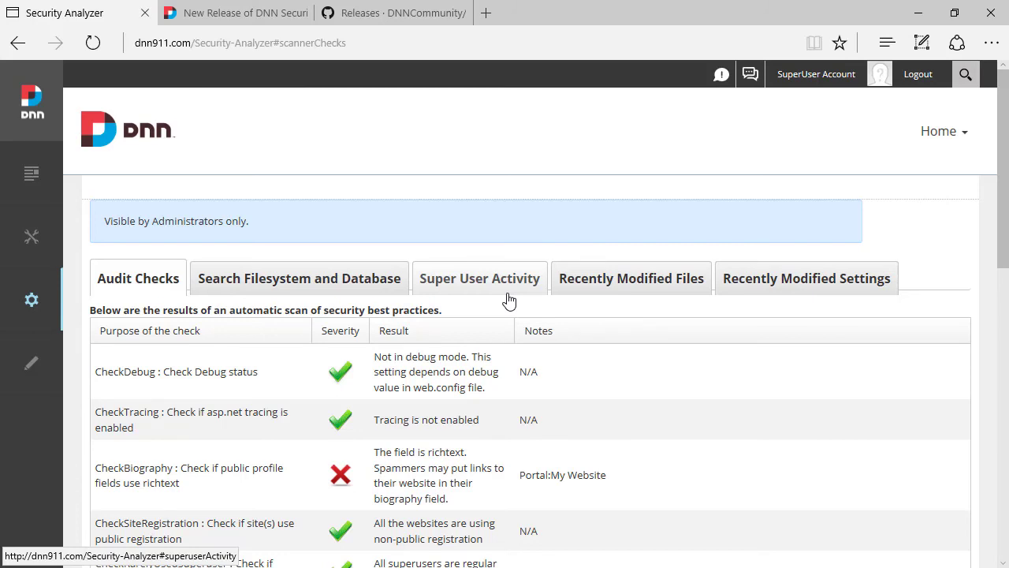
{"action": "left_click", "coordinate": [229, 13]}
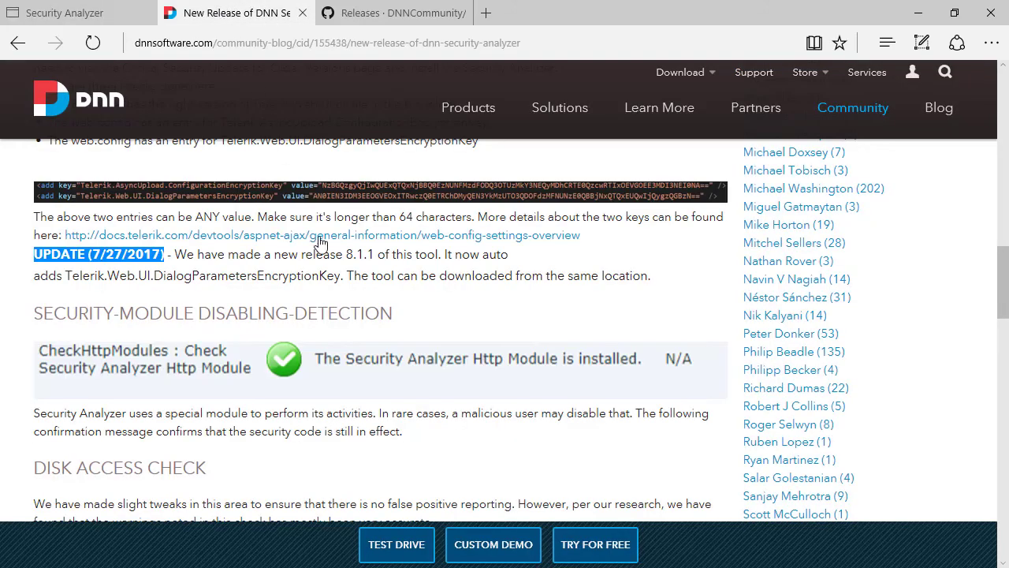
{"action": "scroll", "coordinate": [373, 308], "scroll_direction": "down", "scroll_amount": 6}
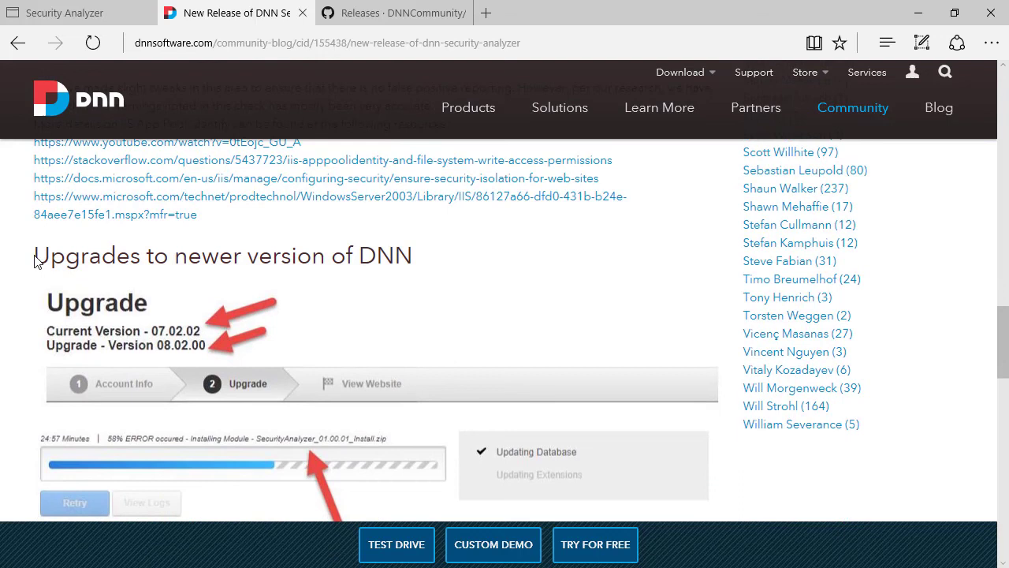
{"action": "key", "text": "ctrl+shift+Tab"}
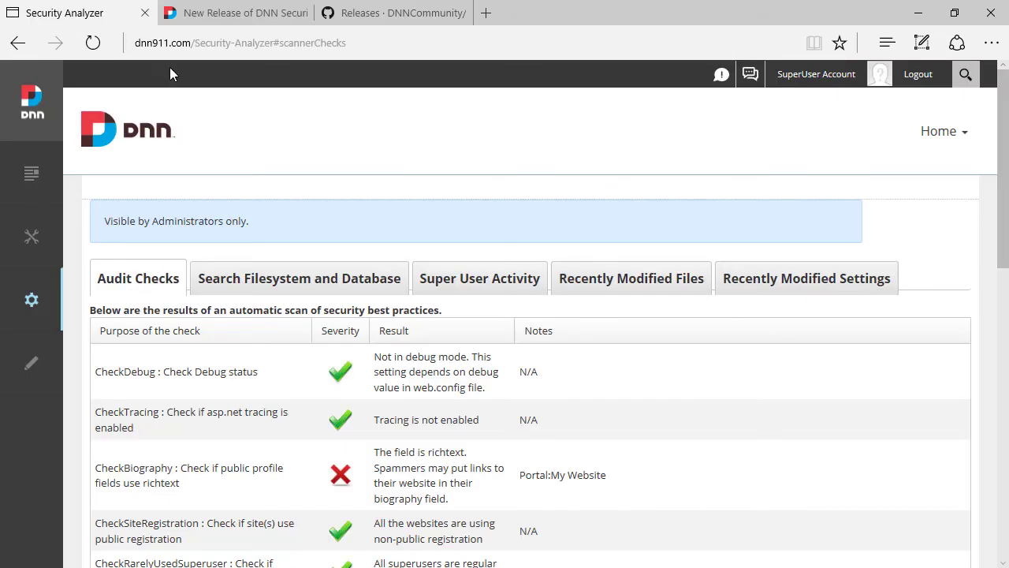